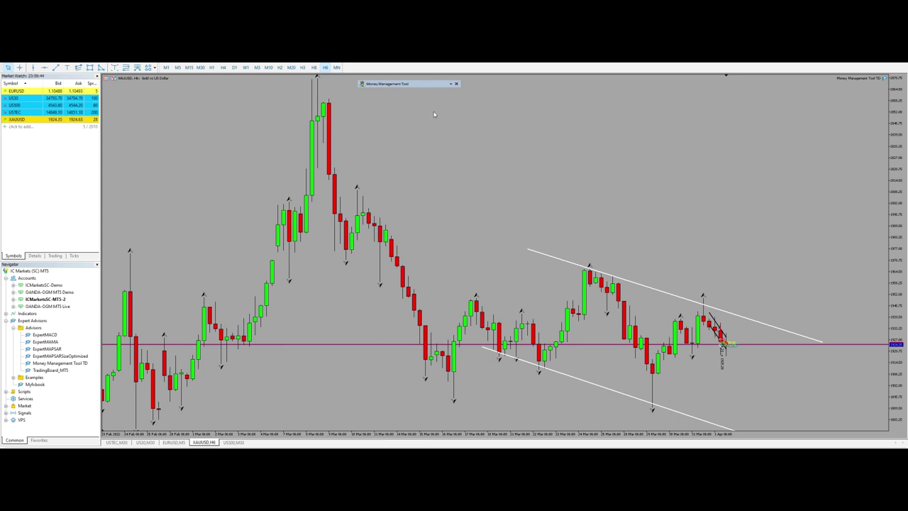
Move the Money Management Tool panel to the right side of the XAUUSD chart.
left_click_drag(386, 85, 770, 84)
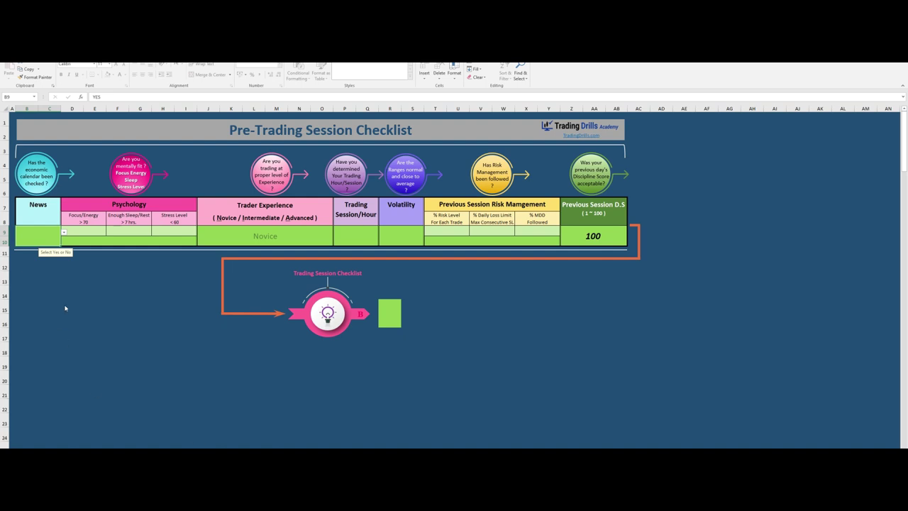
On the Trading Session Checklist sheet, answer YES for Re-Checked News (E9) and Re-Checked Volatility (G9).
key("ctrl+Page_Down")
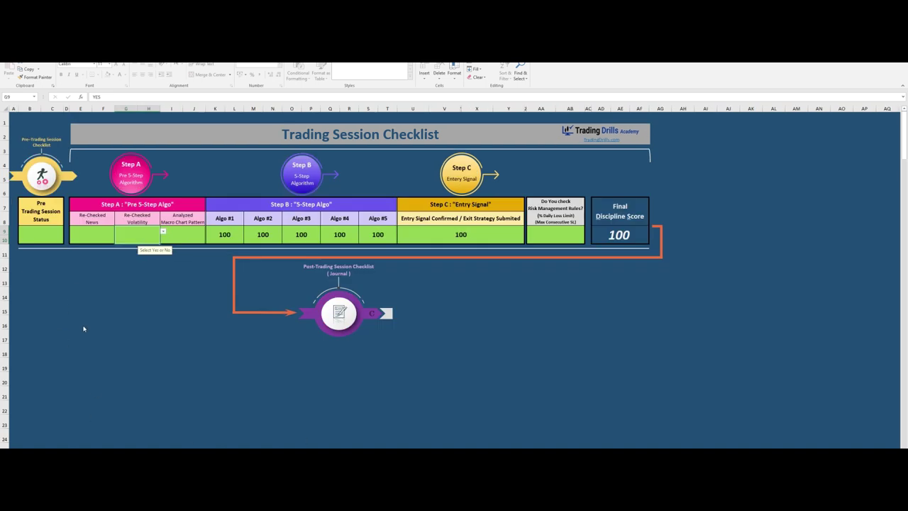
left_click(85, 236)
left_click(118, 232)
left_click(104, 238)
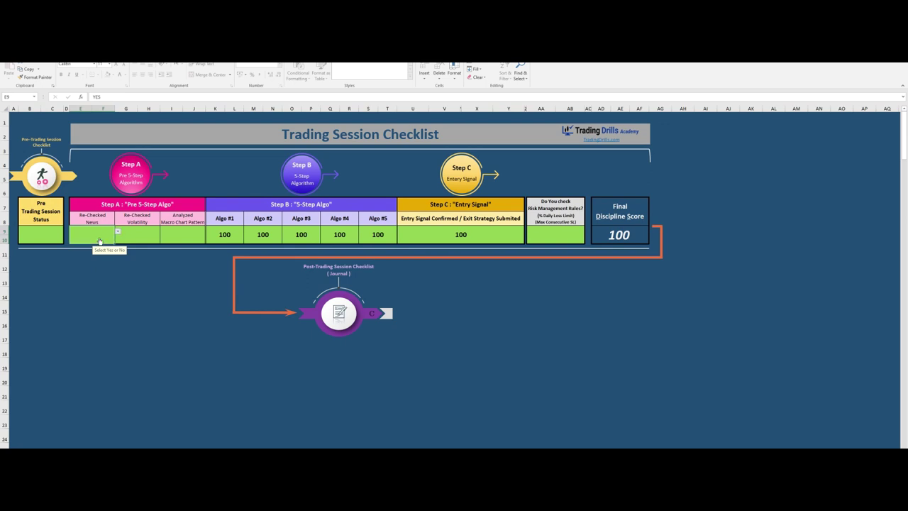
left_click(150, 234)
left_click(162, 232)
left_click(146, 242)
left_click(173, 236)
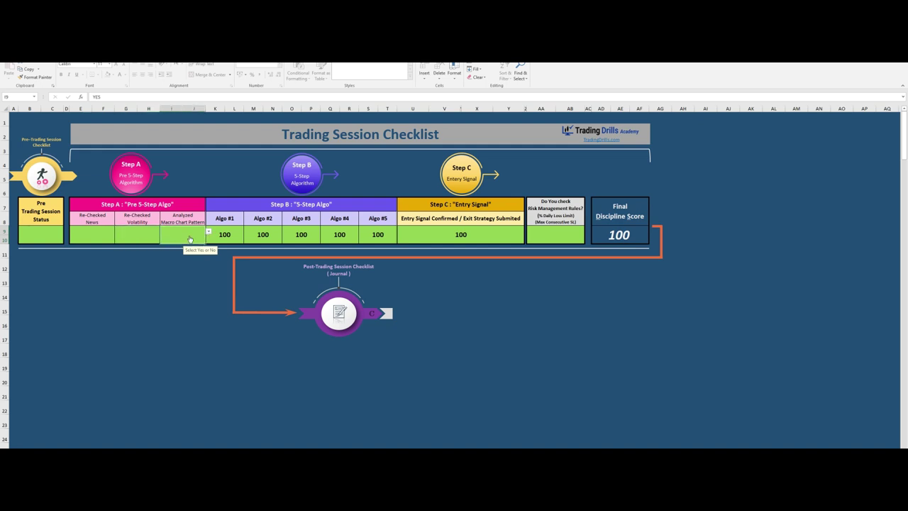
left_click(506, 233)
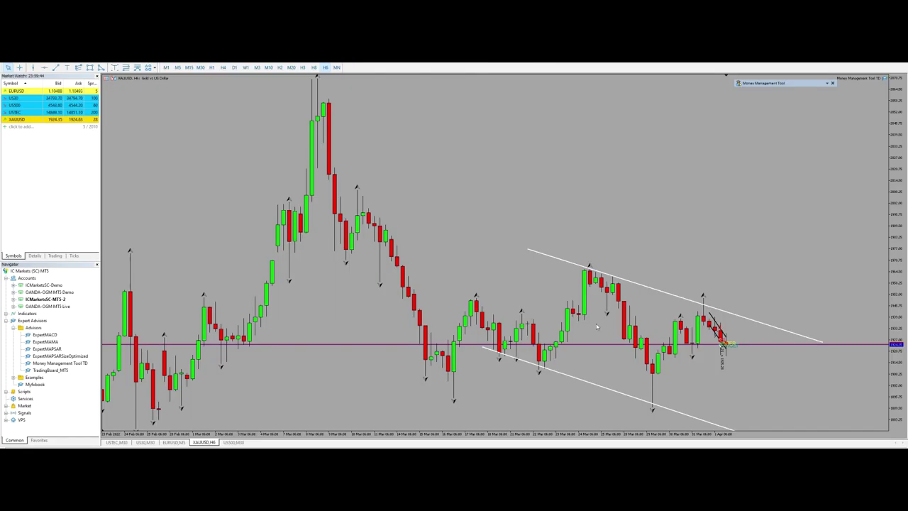
Stretch the price scale and put the gold chart on the M30 timeframe.
left_click_drag(895, 301, 887, 268)
left_click(200, 68)
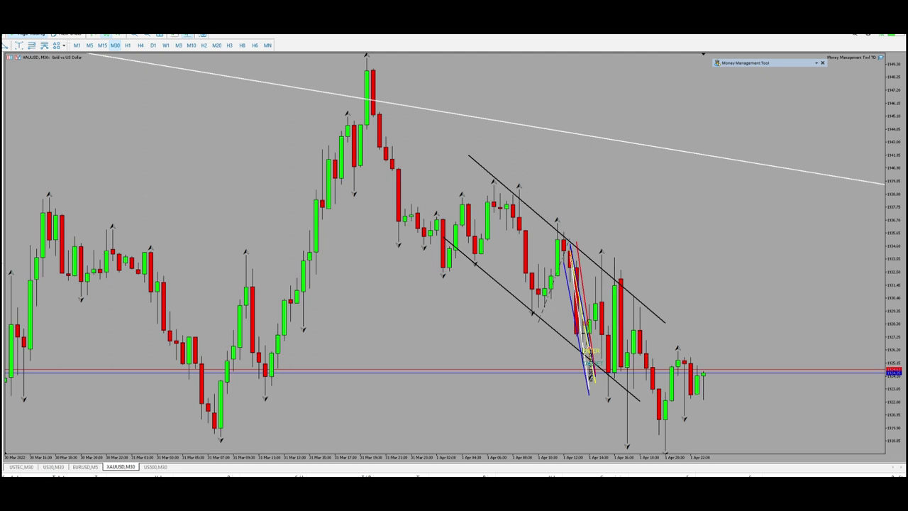
left_click_drag(554, 258, 621, 372)
left_click_drag(589, 315, 365, 312)
right_click(366, 316)
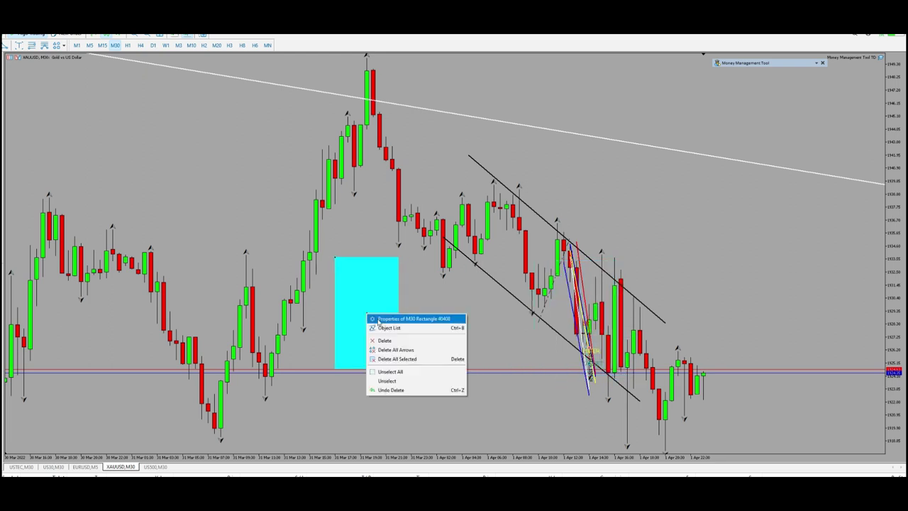
left_click(387, 337)
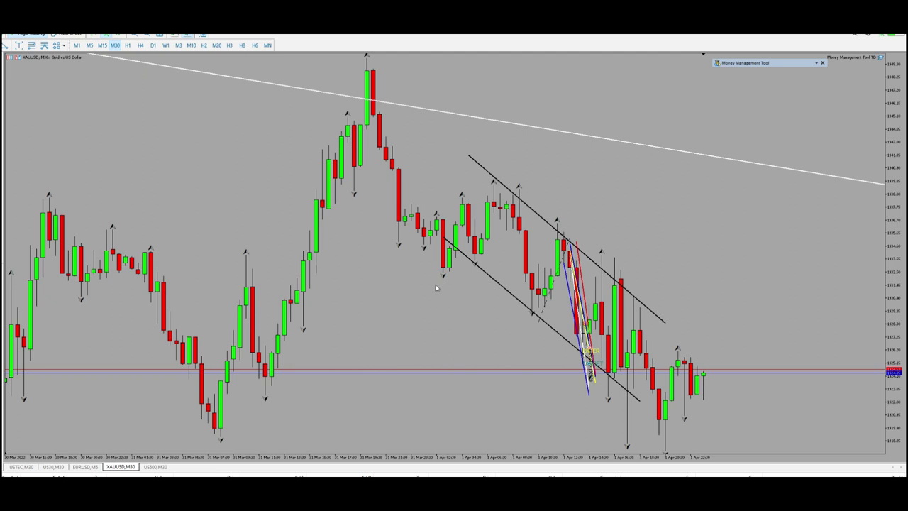
left_click_drag(556, 267, 621, 389)
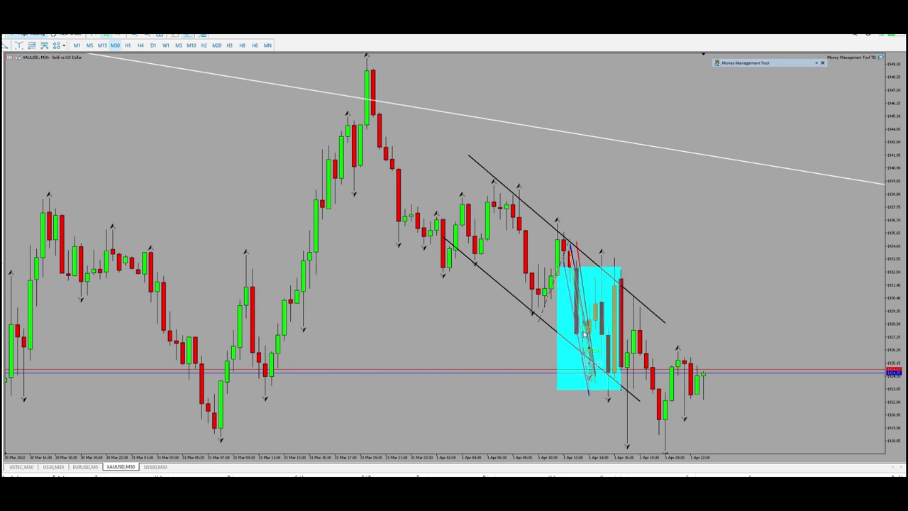
left_click_drag(590, 330, 380, 317)
right_click(380, 318)
left_click(412, 344)
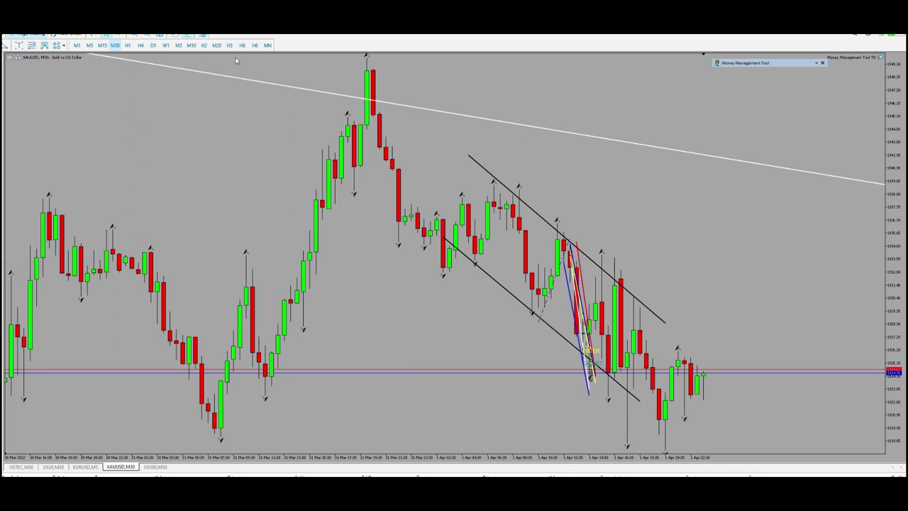
Put XAUUSD on M3, zoom in, and scroll to the steep down-channel's entry and target.
left_click(179, 45)
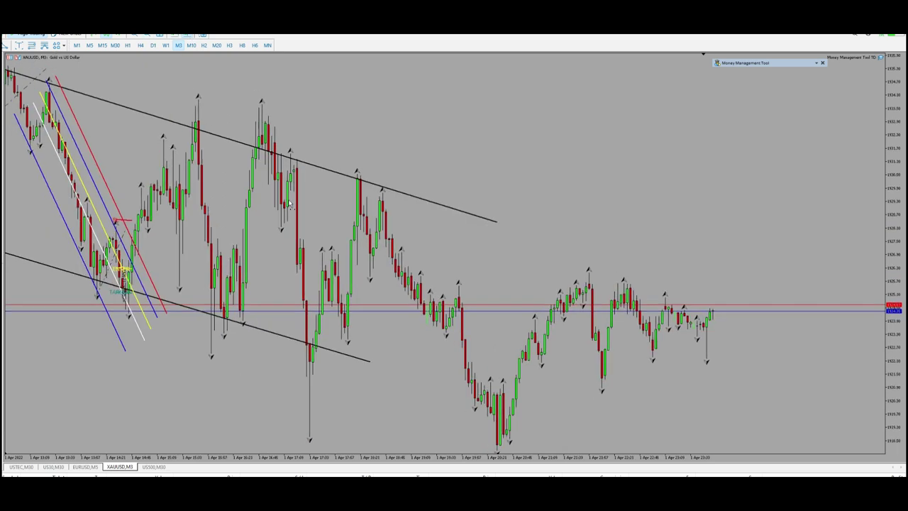
left_click(137, 35)
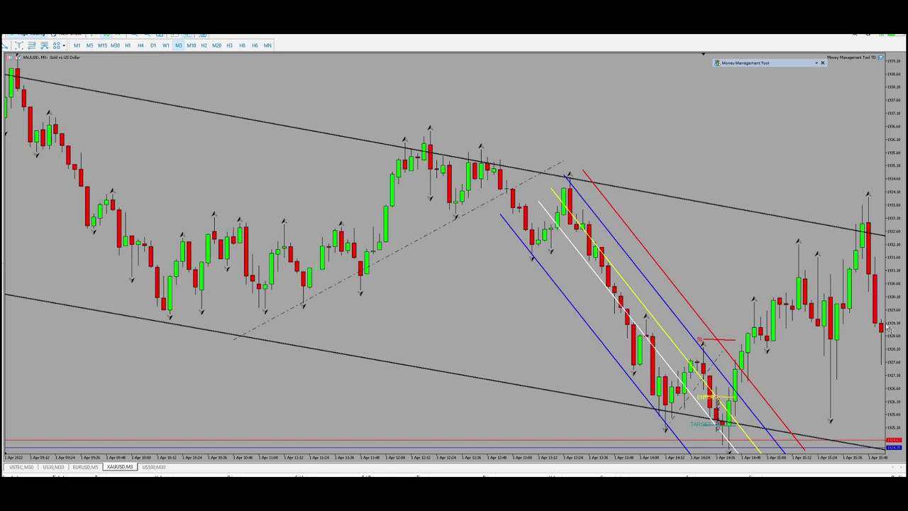
left_click_drag(896, 323, 440, 301)
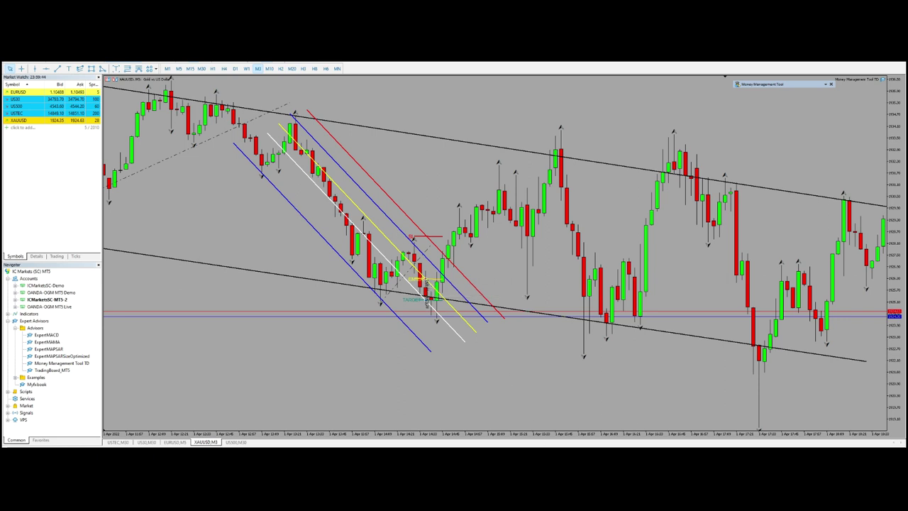
key("alt+Tab")
left_click(227, 235)
left_click(177, 235)
left_click(222, 235)
left_click(256, 234)
left_click(295, 235)
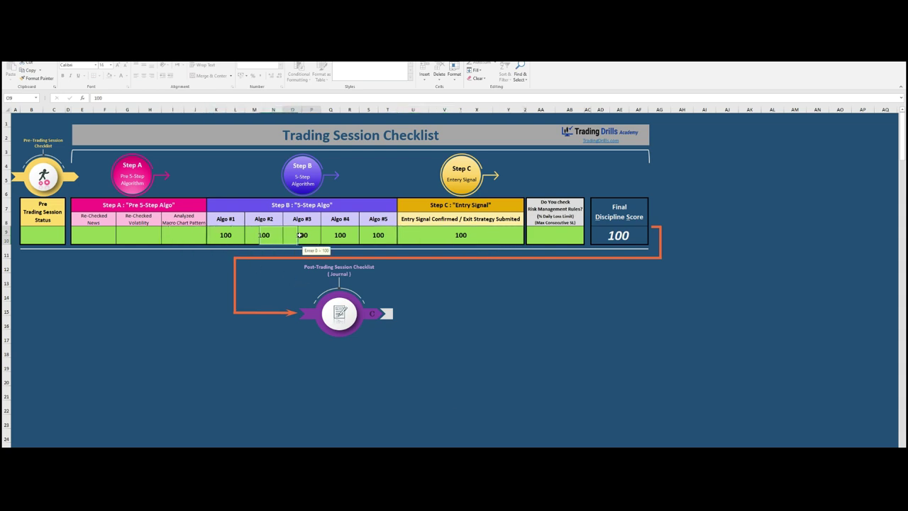
left_click(341, 235)
left_click(376, 235)
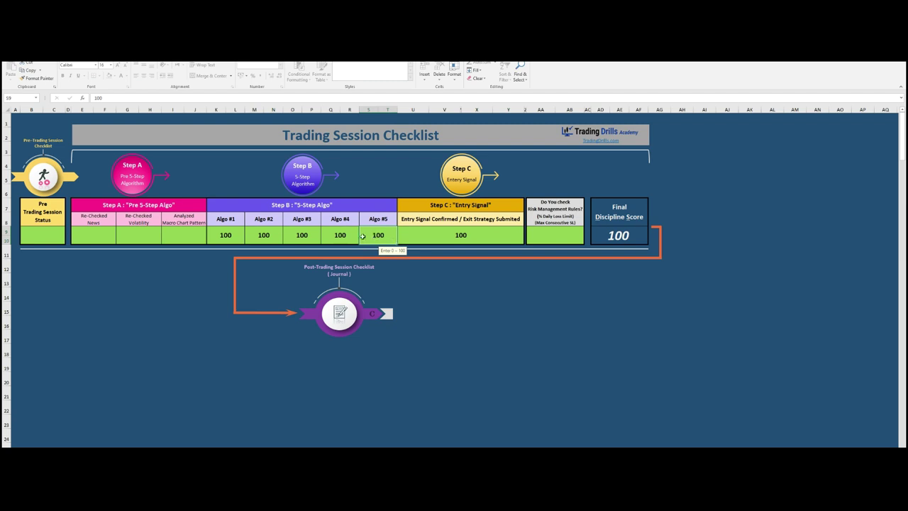
left_click(439, 235)
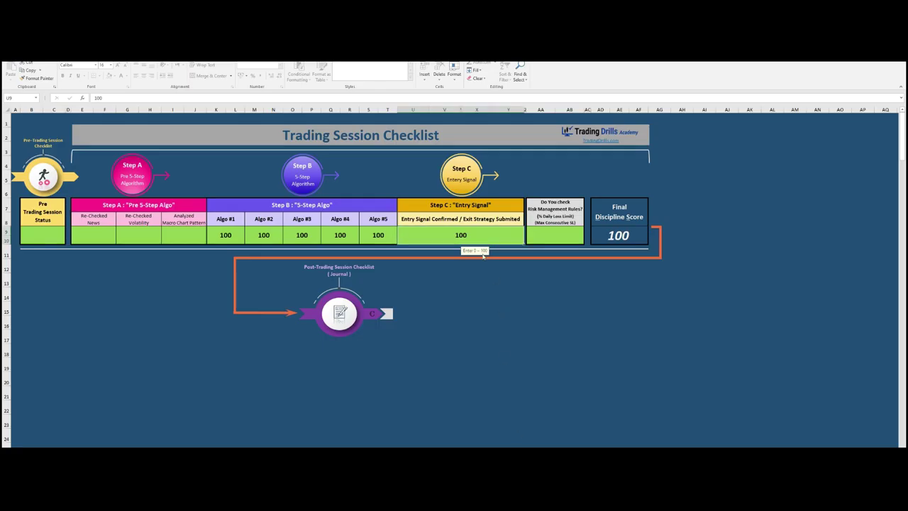
left_click(560, 235)
left_click(472, 238)
left_click(580, 239)
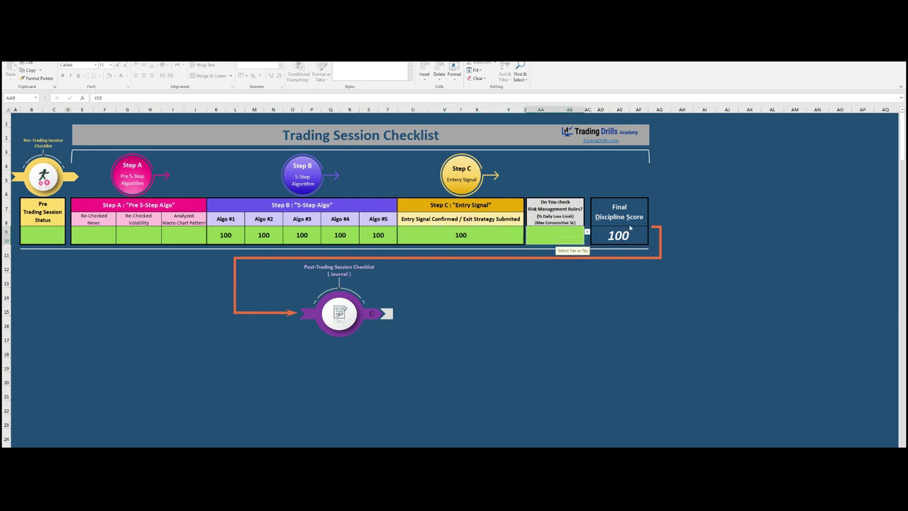